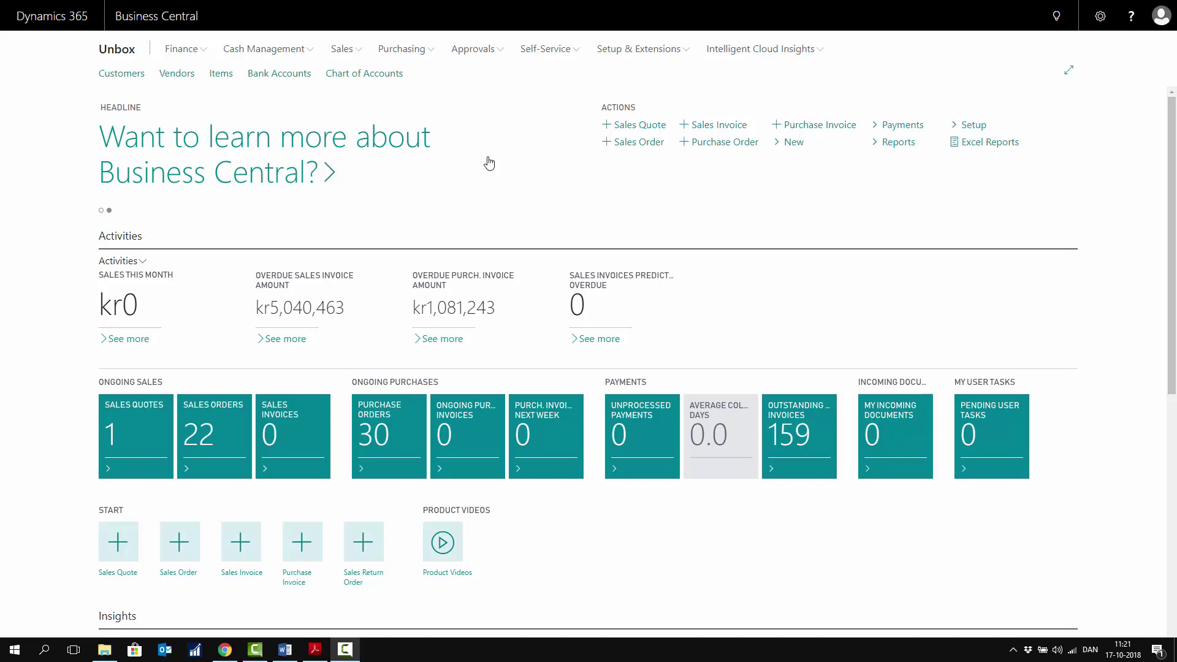
Find and open the Items list via Tell Me search, showing Alu Rim at inventory 0.
left_click(1056, 16)
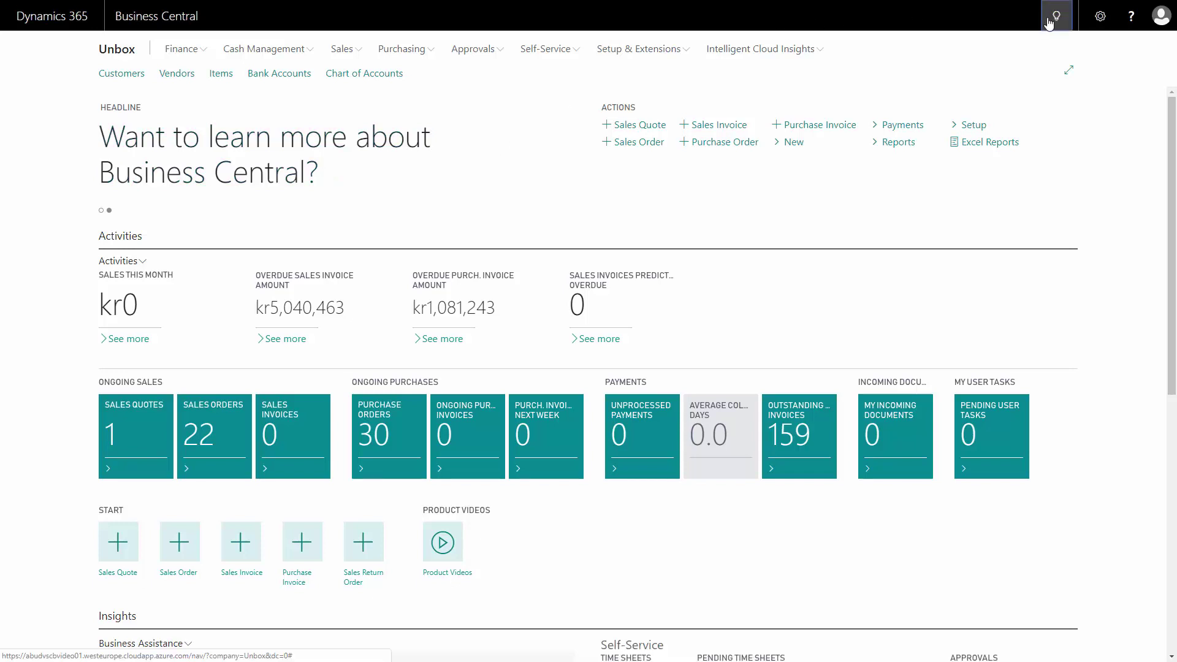
type("item")
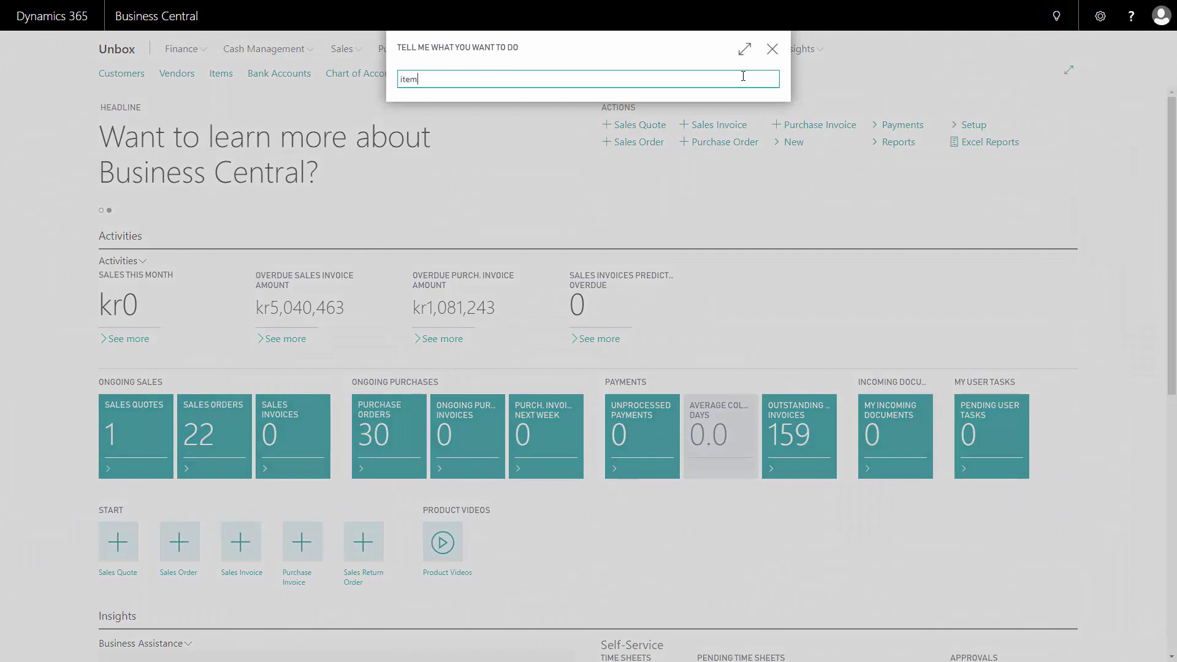
left_click(432, 134)
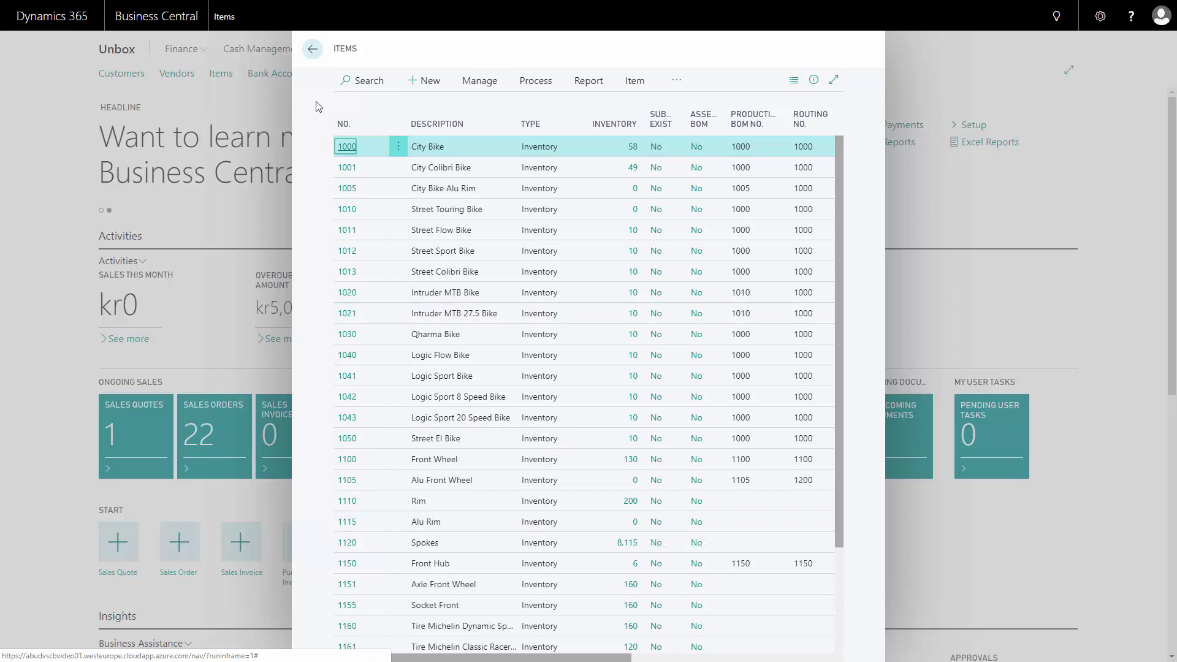
Return home, open Purchase Orders from the Purchasing menu and select order 106192 from The Alu Expert.
left_click(312, 49)
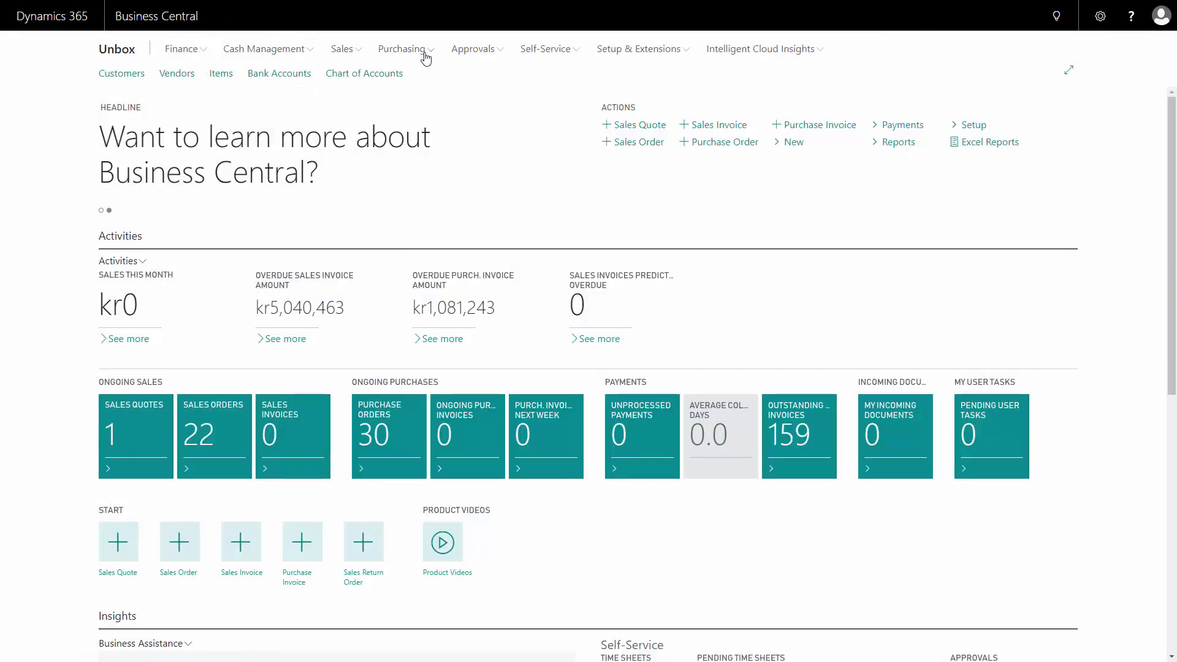
left_click(402, 49)
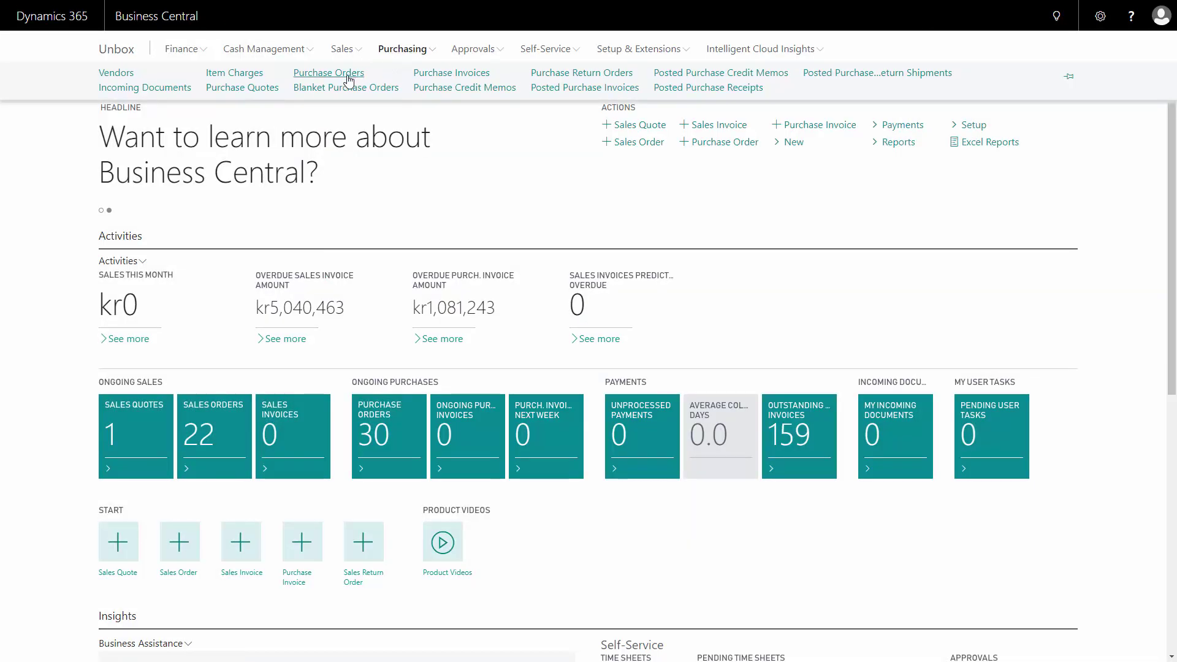
left_click(329, 72)
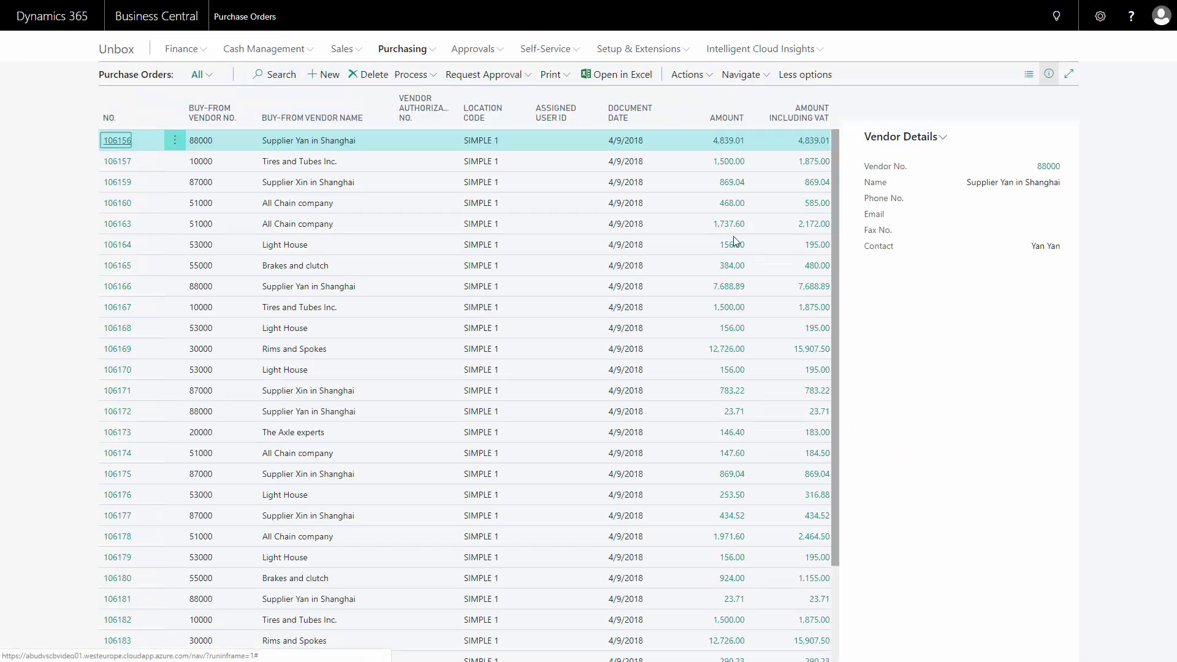
scroll(834, 299, "down", 2)
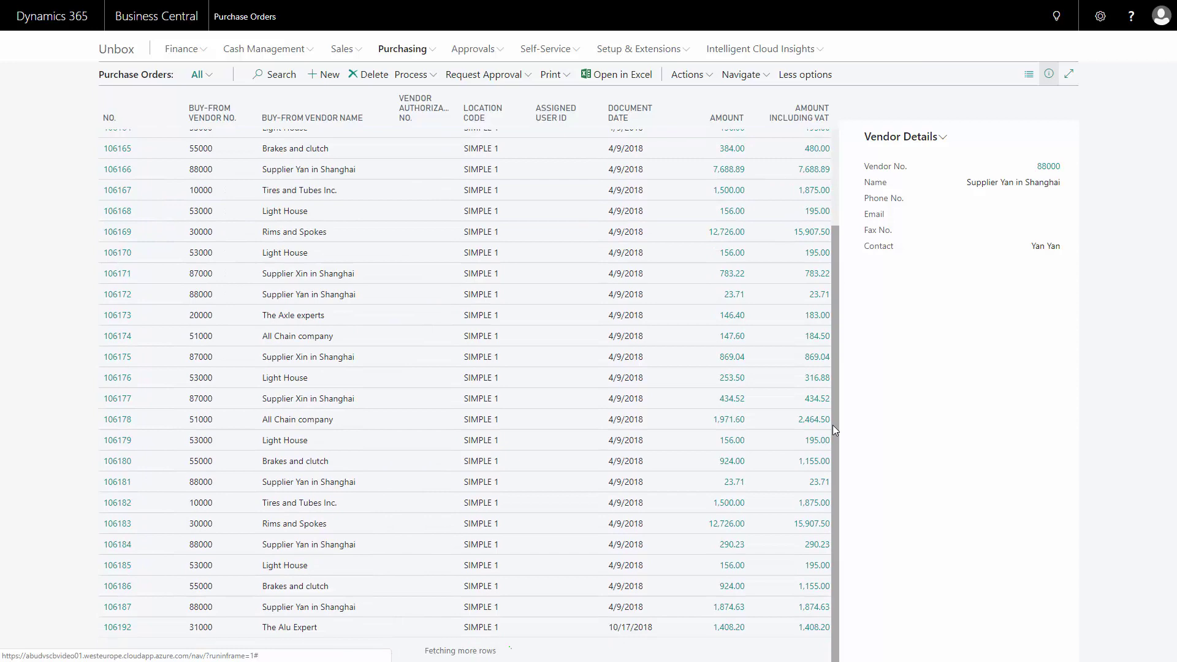
scroll(833, 425, "down", 2)
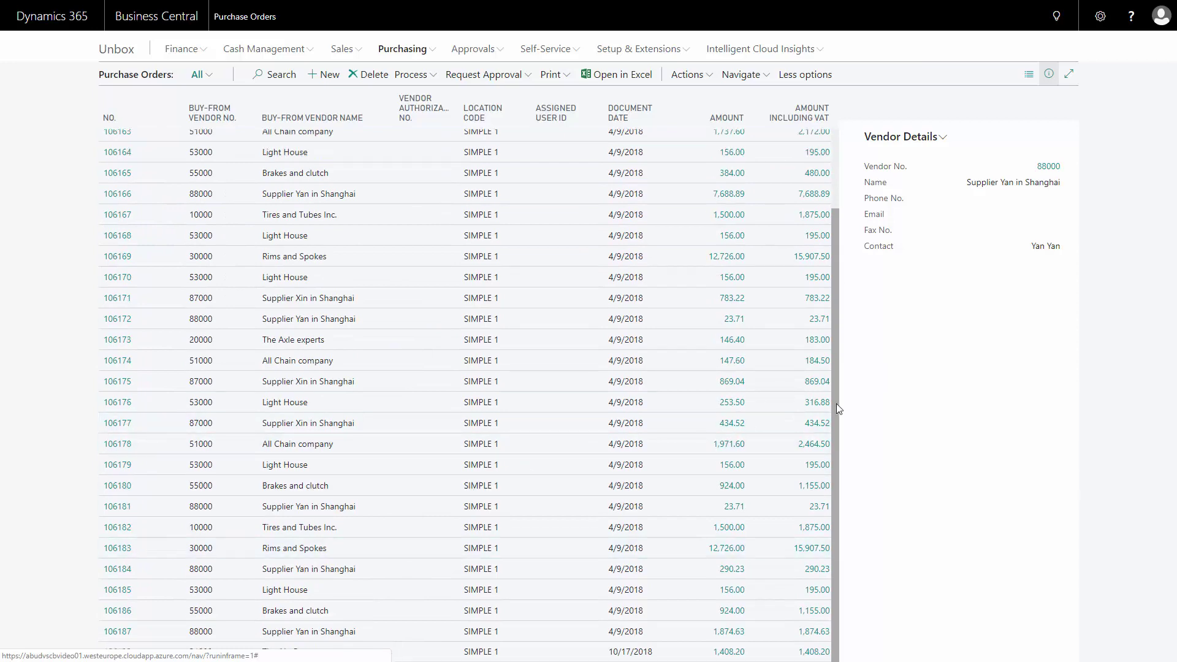
left_click(338, 653)
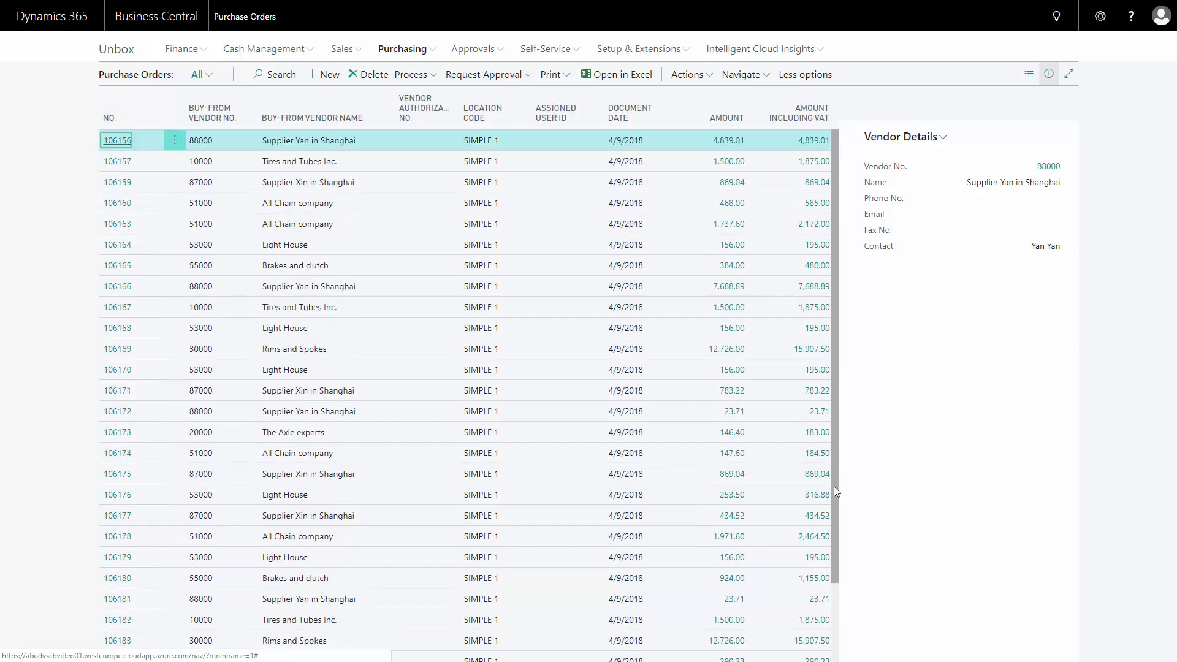
On order 106192's Alu Rim line, change Qty. to Receive from 300 to 290.
left_click(117, 652)
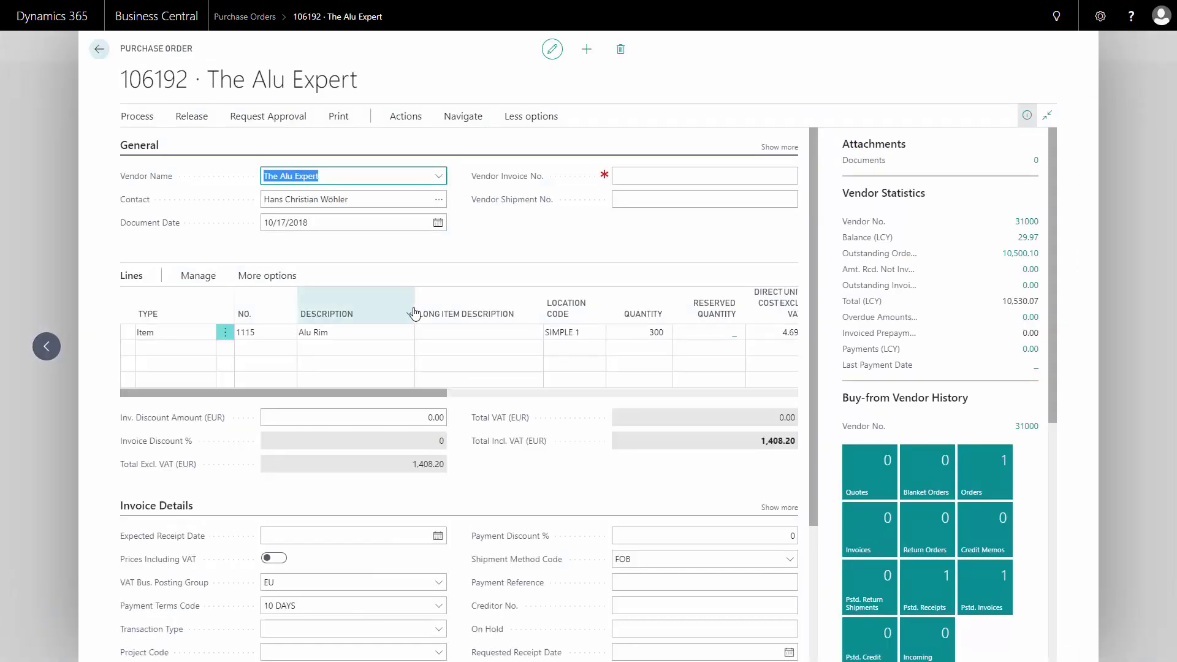
left_click(366, 332)
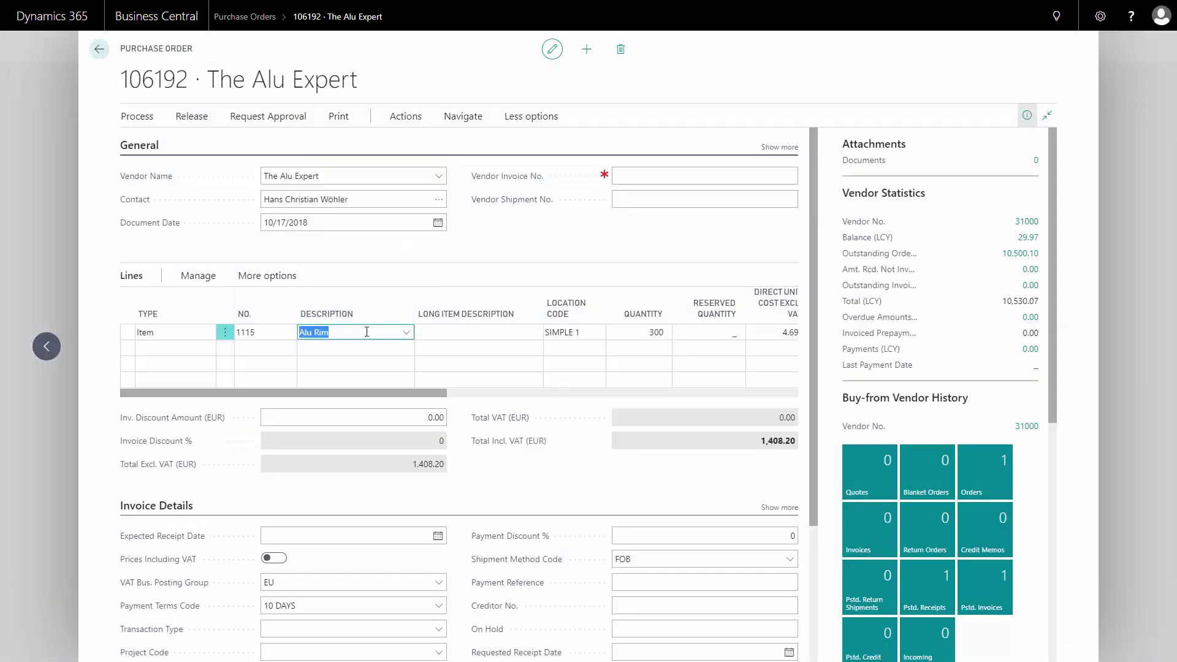
key("Tab")
key("Tab")
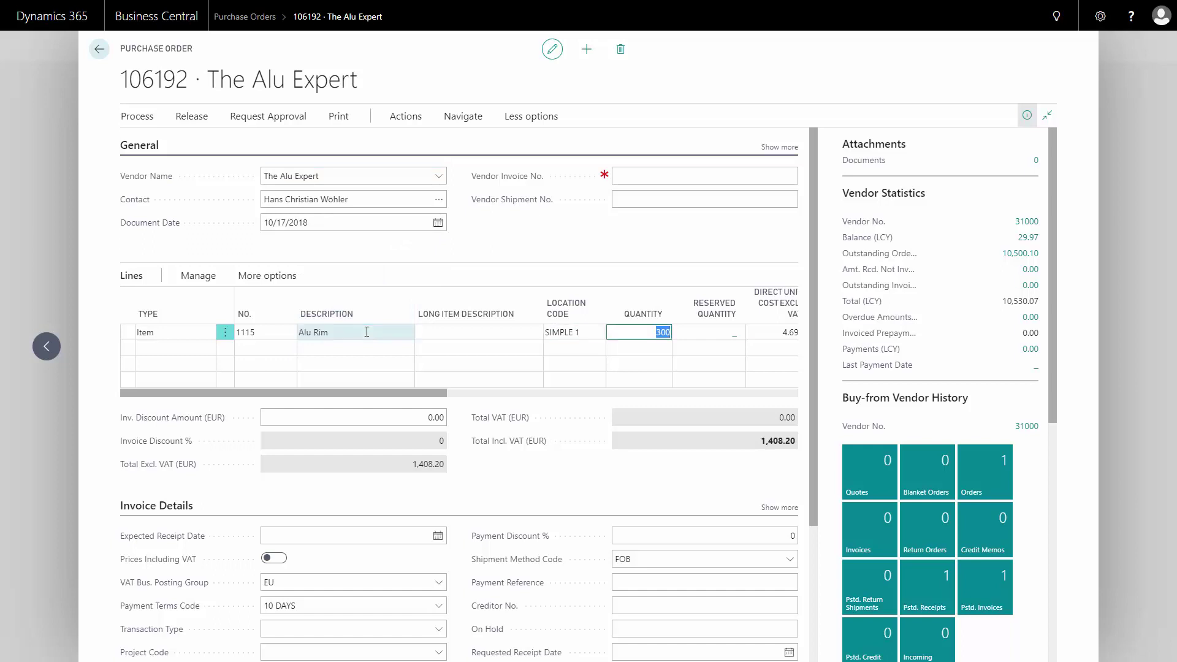
key("Tab")
key("Tab")
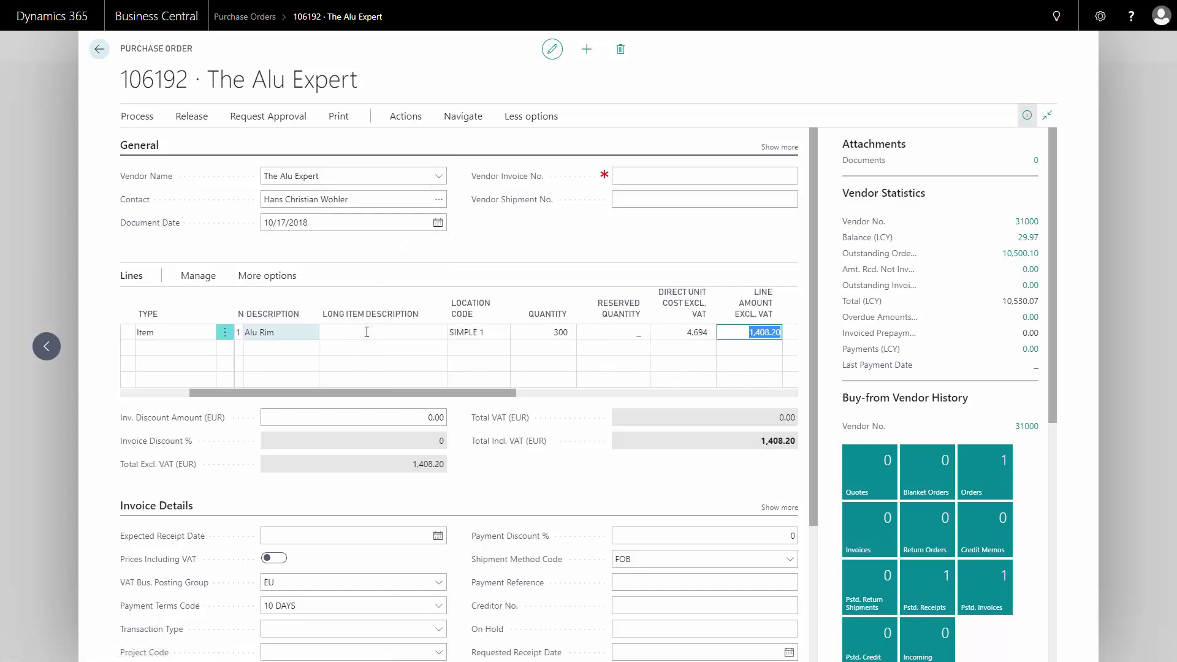
key("Tab")
key("Tab")
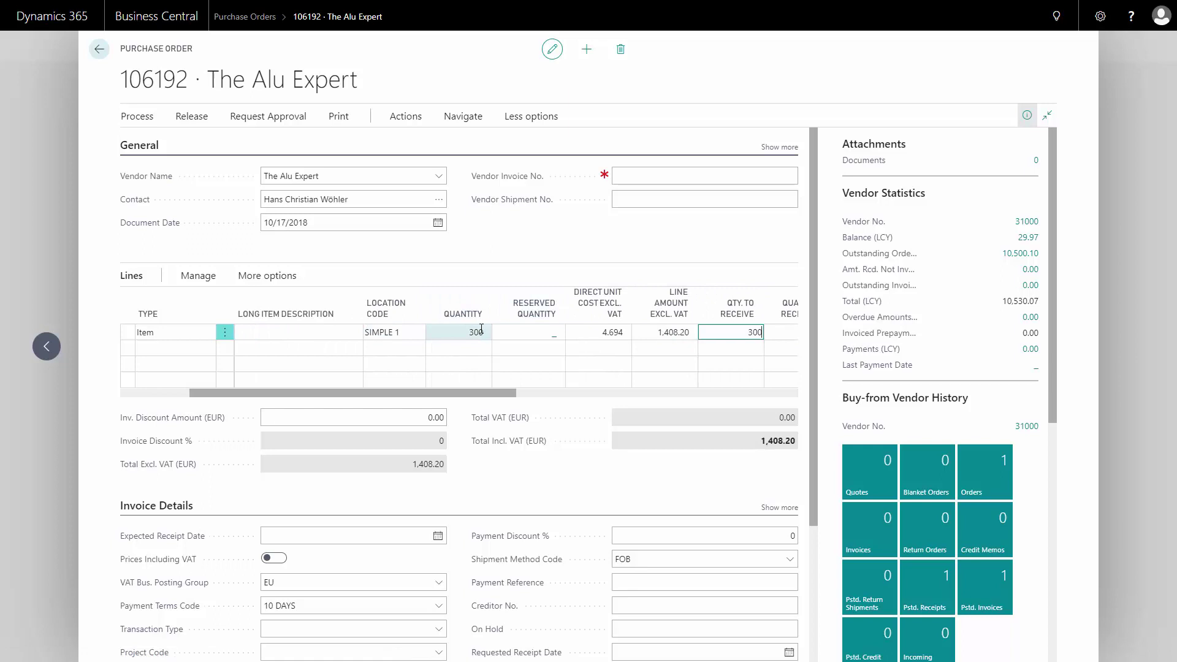
key("Tab")
key("Tab")
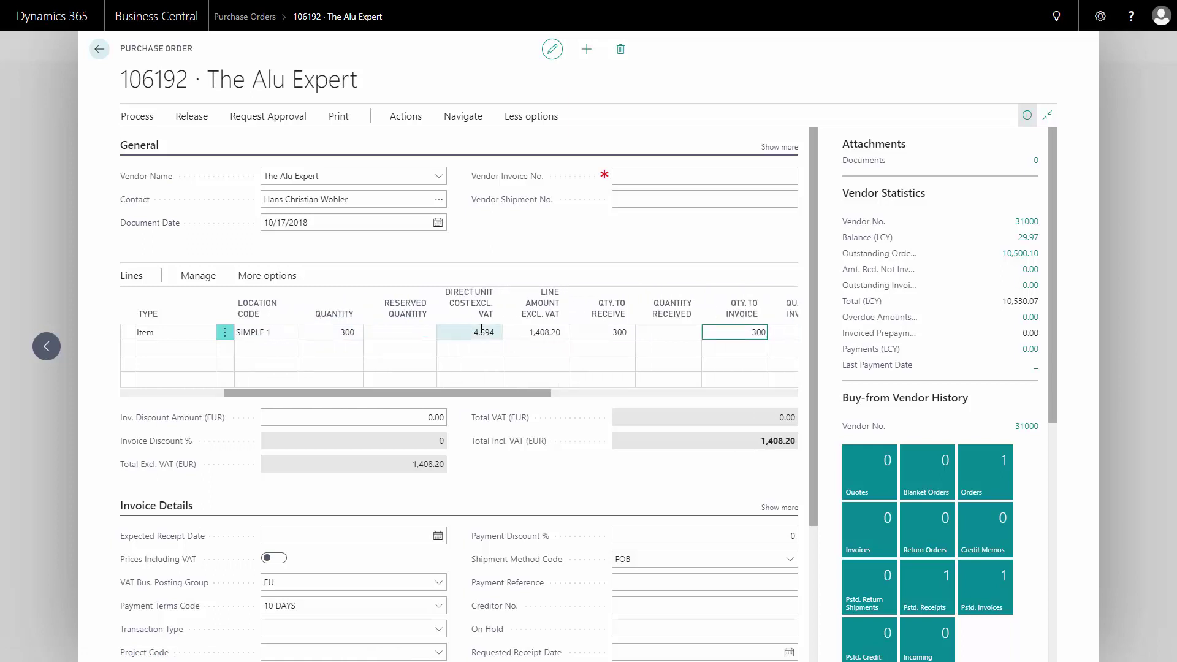
left_click(609, 332)
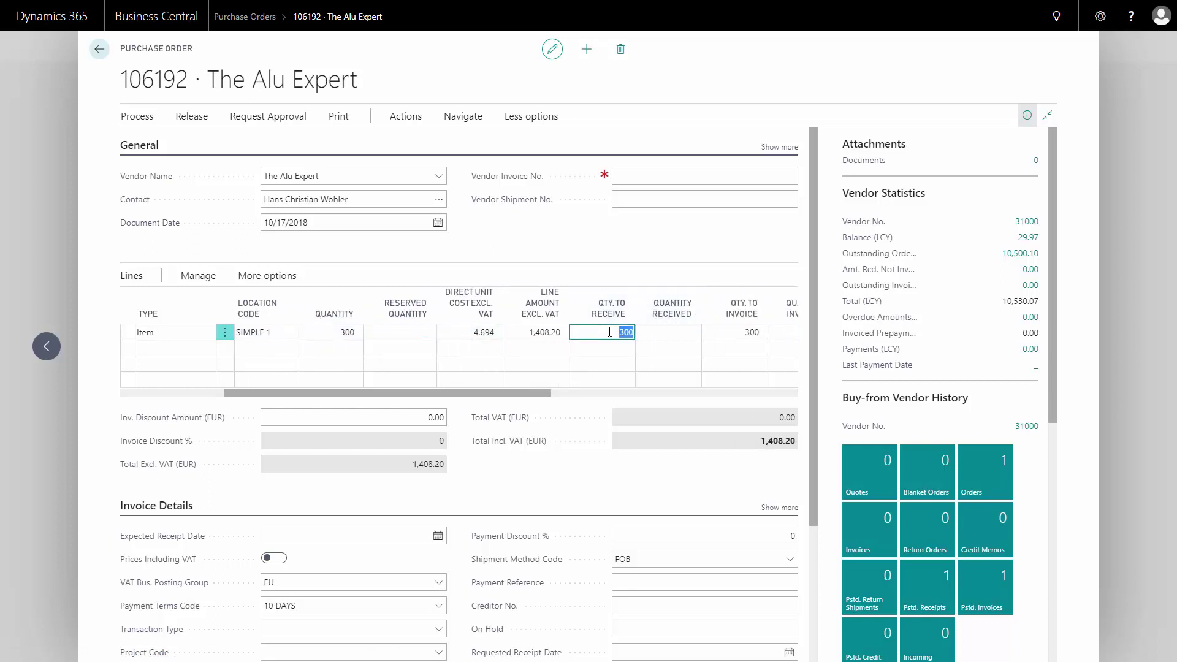
type("290")
key("Tab")
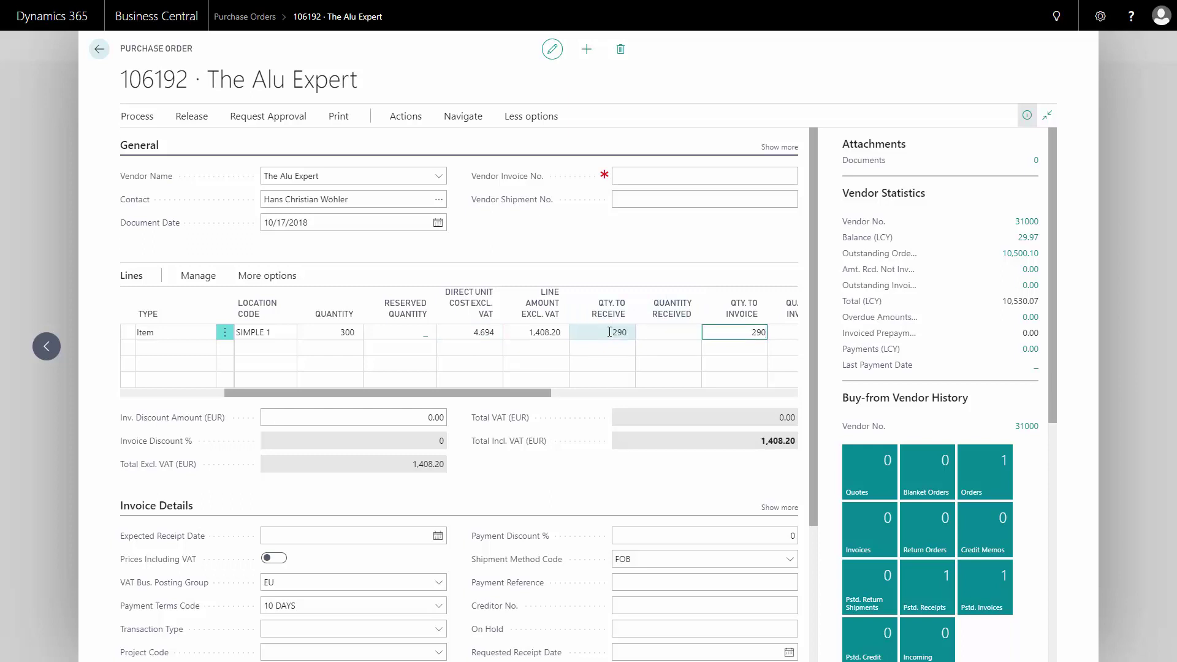
Post order 106192 with the Receive option, receiving 290 Alu Rims and leaving 10 outstanding.
left_click(138, 116)
left_click(147, 142)
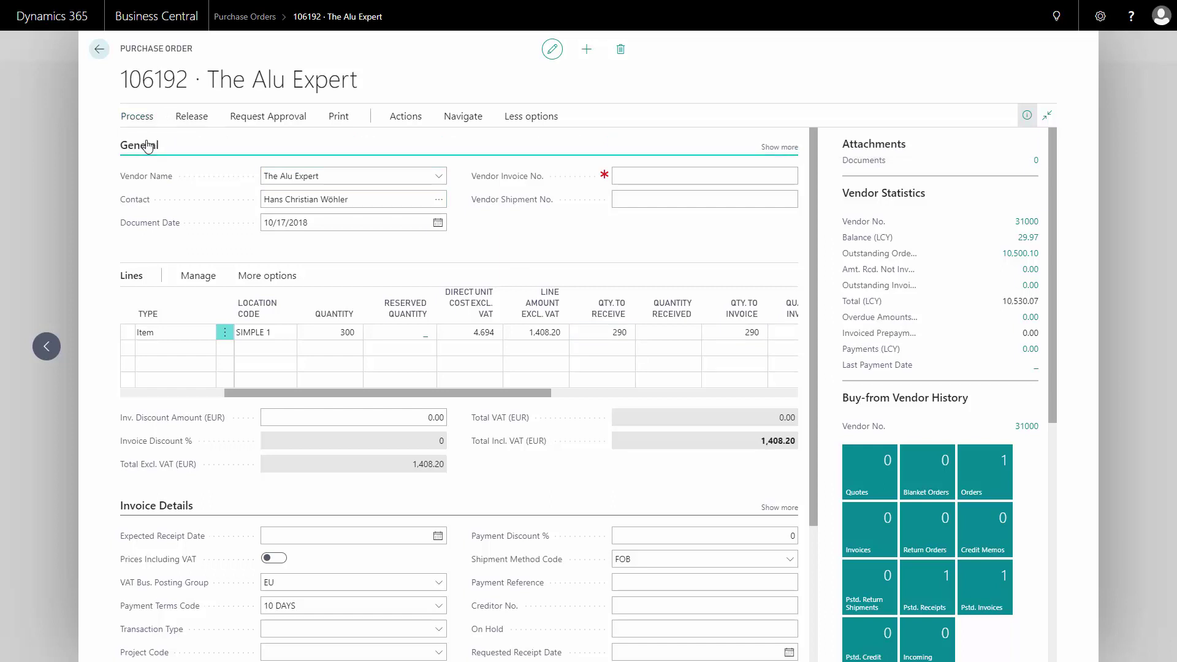
left_click(477, 303)
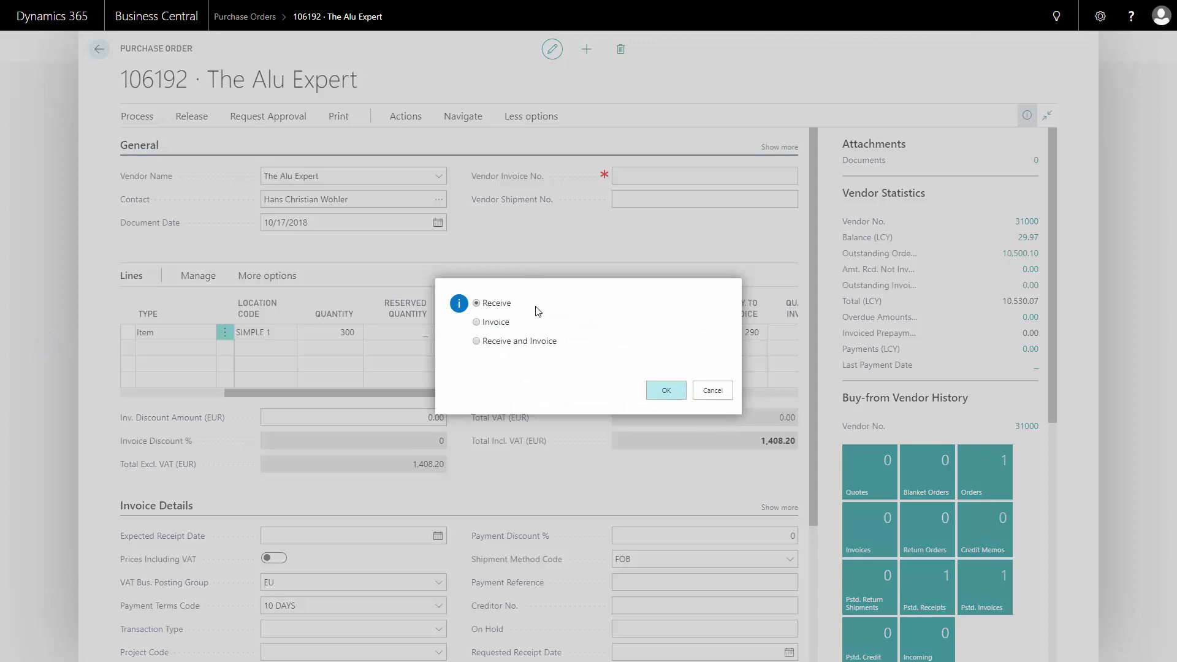
left_click(672, 393)
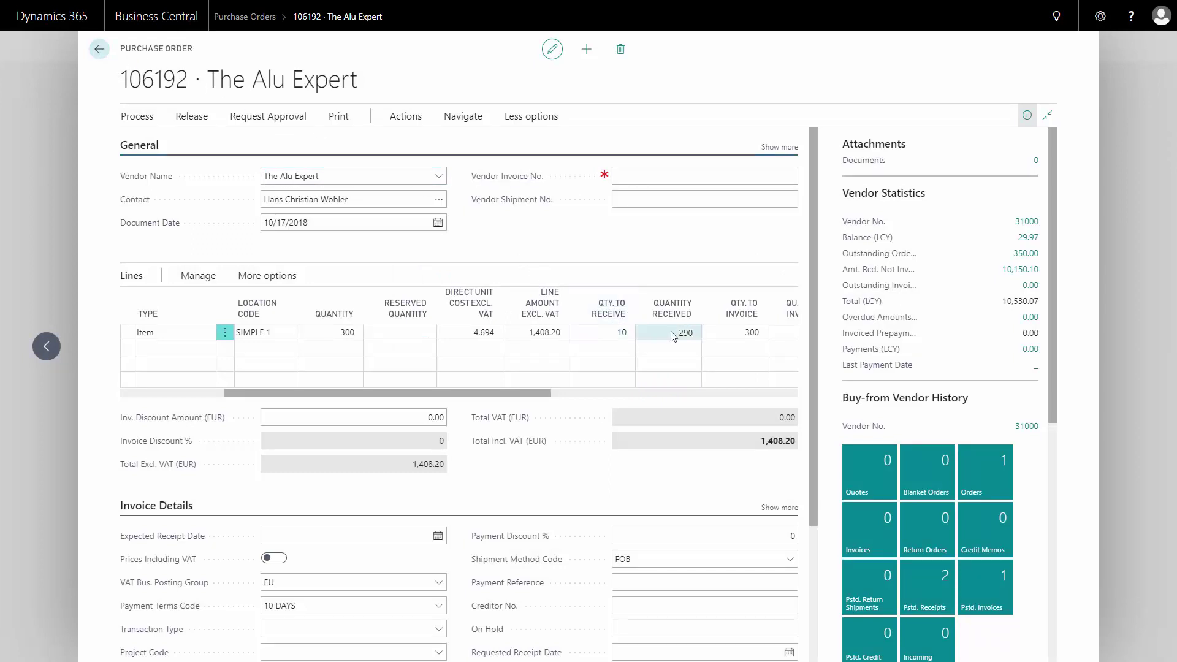
Close the order and reopen the Items list, where Alu Rim inventory now shows 290.
left_click(98, 49)
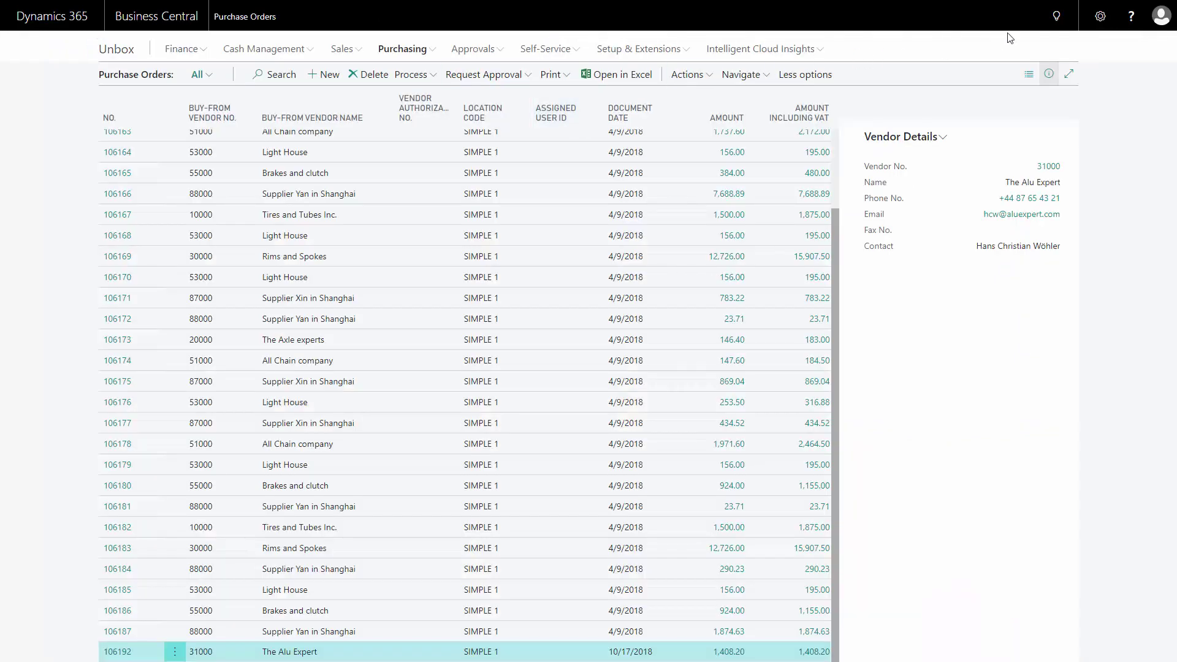
left_click(1057, 16)
type("item")
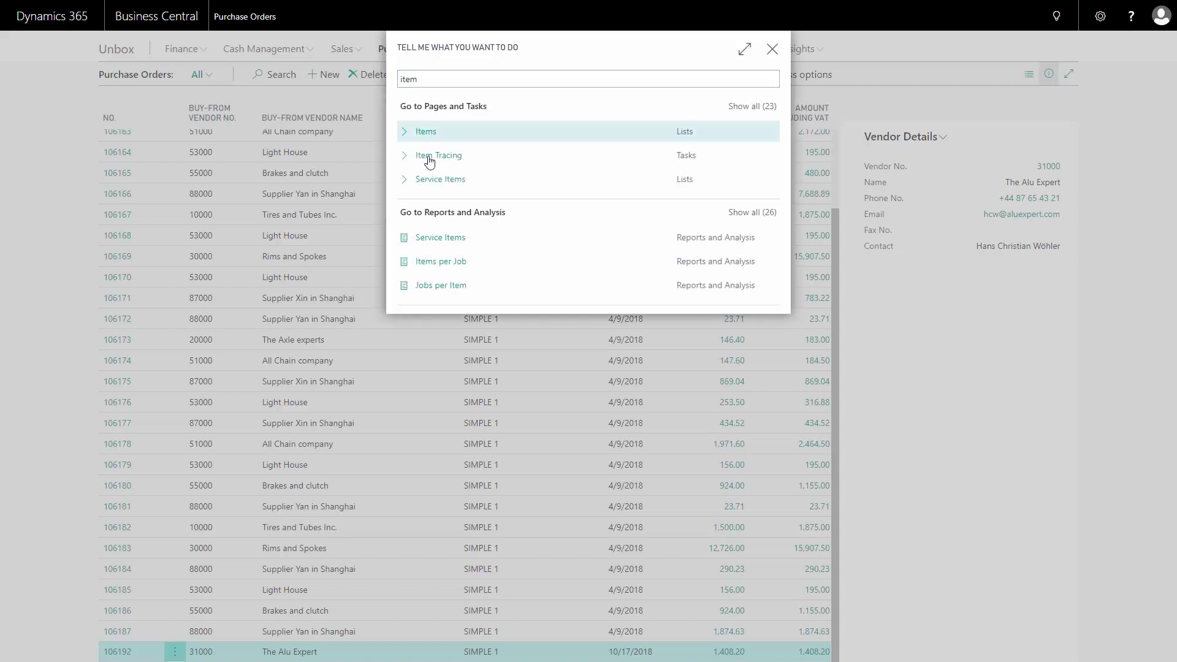
left_click(427, 131)
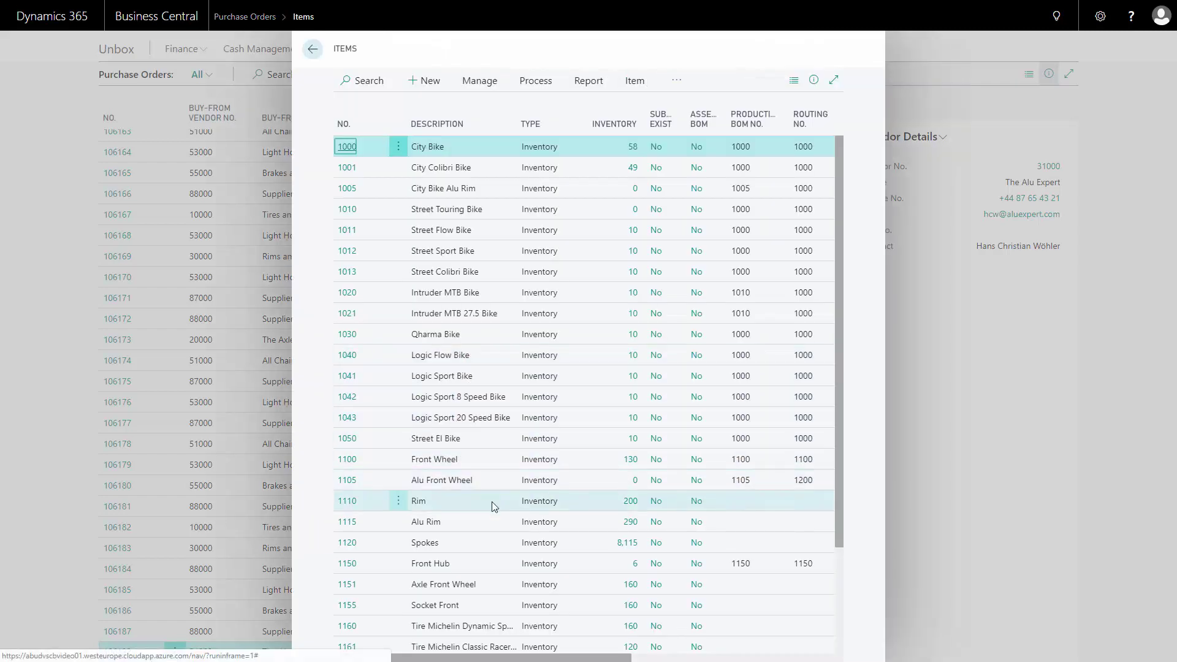